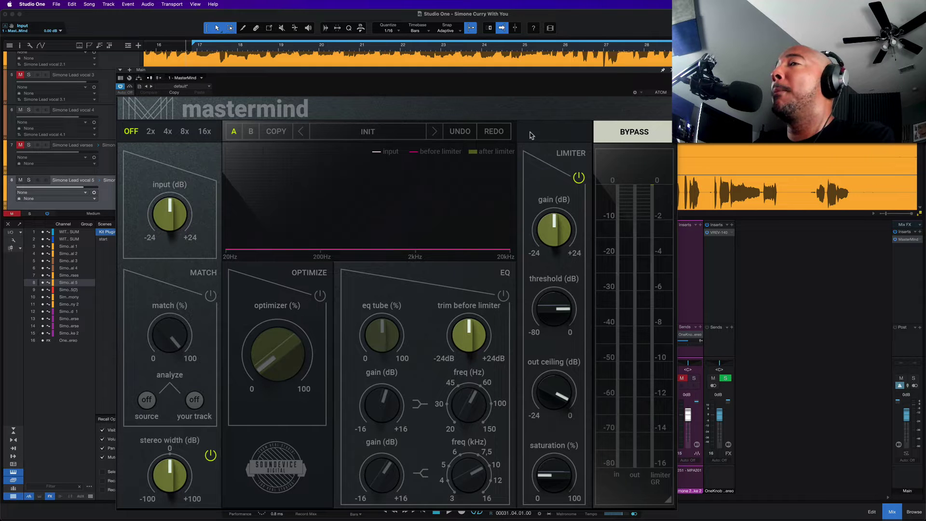
# Lower the Match amount to 0% and leave the Match section switched off
pyautogui.click(154, 215)
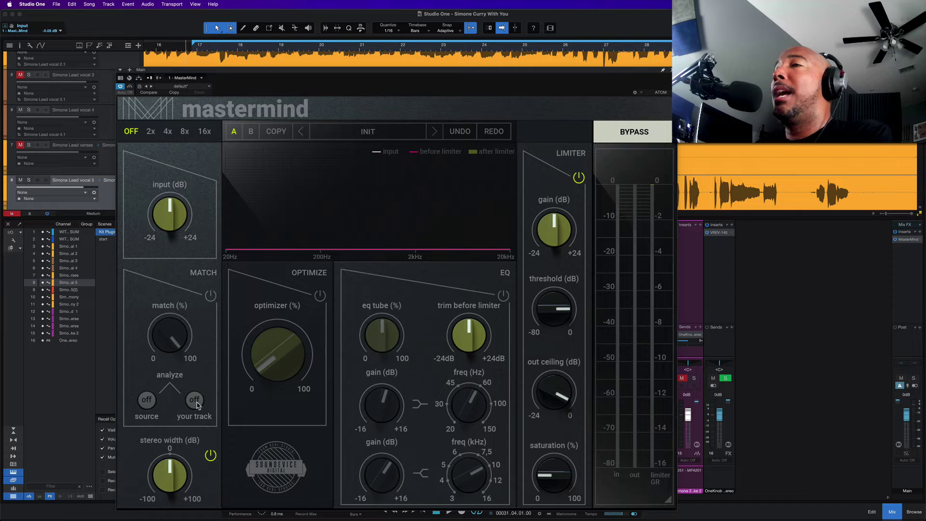
pyautogui.click(209, 295)
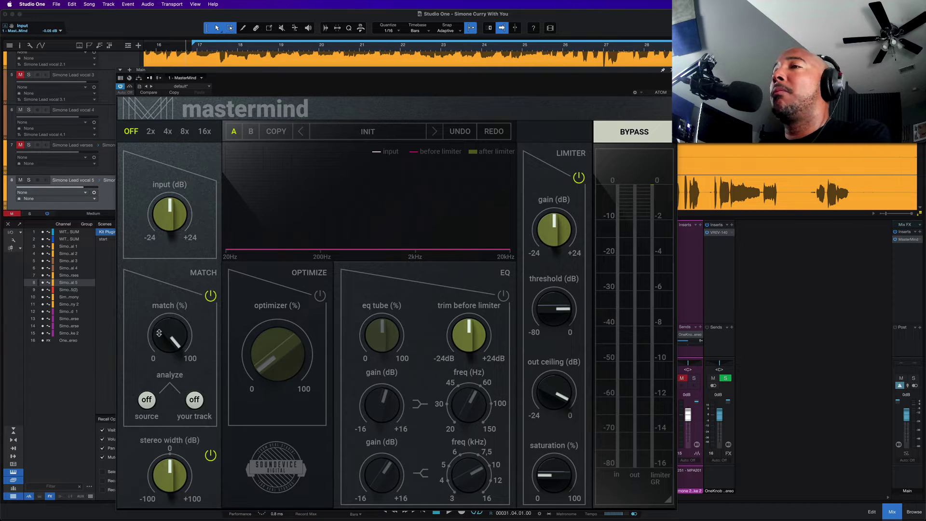
pyautogui.moveTo(159, 333)
pyautogui.mouseDown()
pyautogui.moveTo(159, 353)
pyautogui.moveTo(159, 332)
pyautogui.mouseUp()
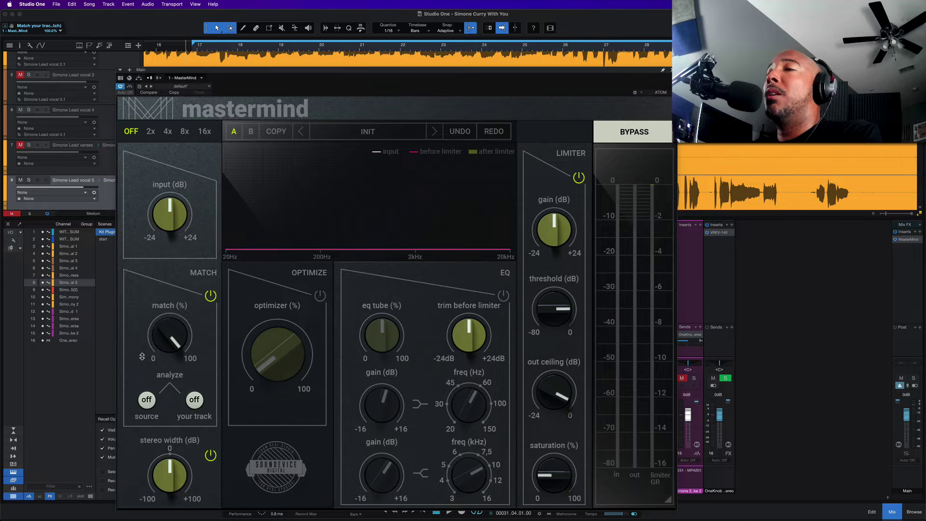
pyautogui.moveTo(142, 357); pyautogui.dragTo(142, 391)
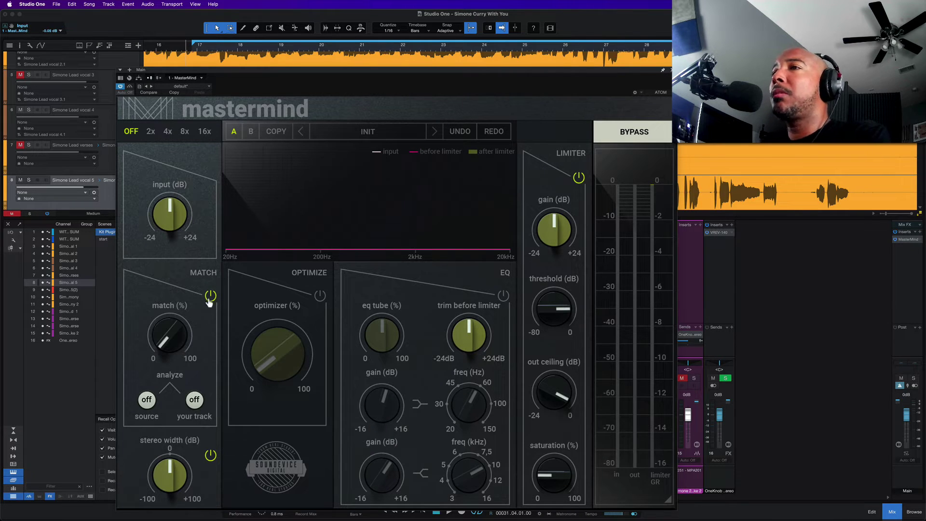
pyautogui.click(210, 295)
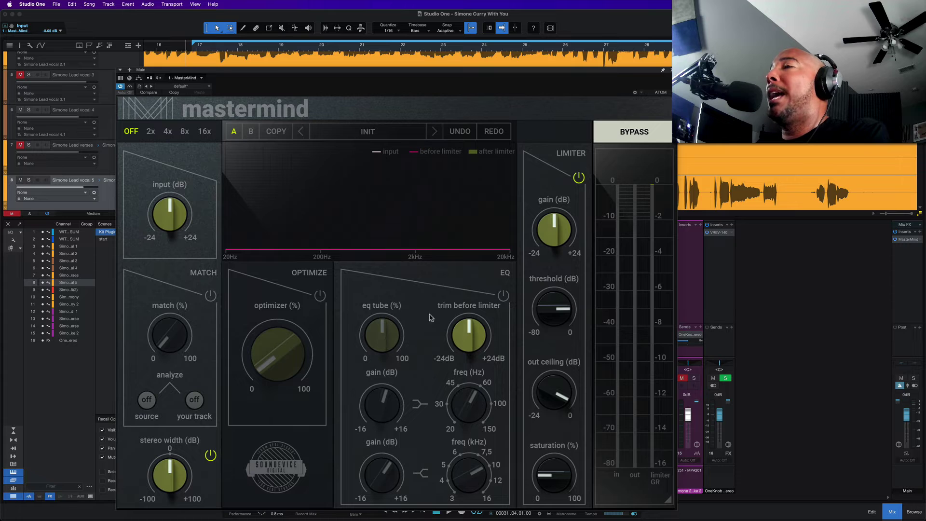
# Switch on the EQ section and set the EQ tube amount to about 45%, trying 100% on the way
pyautogui.click(504, 295)
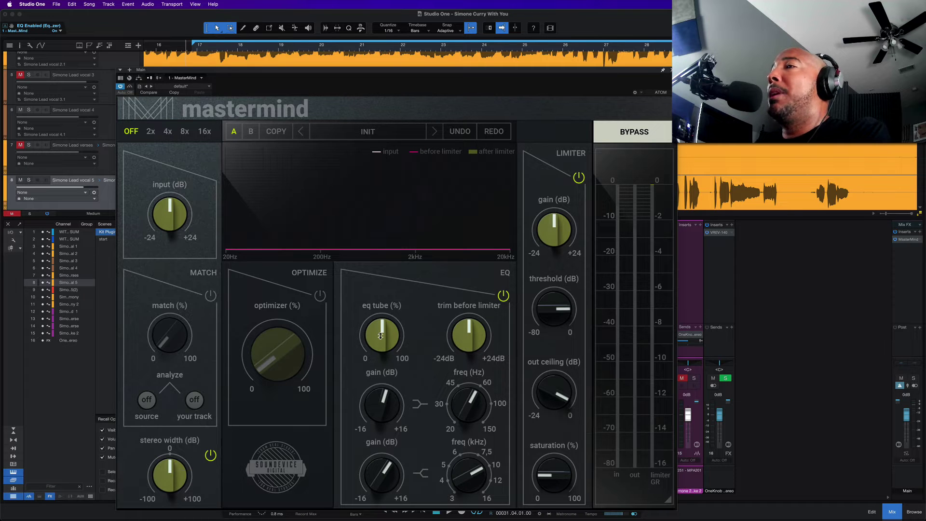
pyautogui.moveTo(381, 335); pyautogui.dragTo(375, 215)
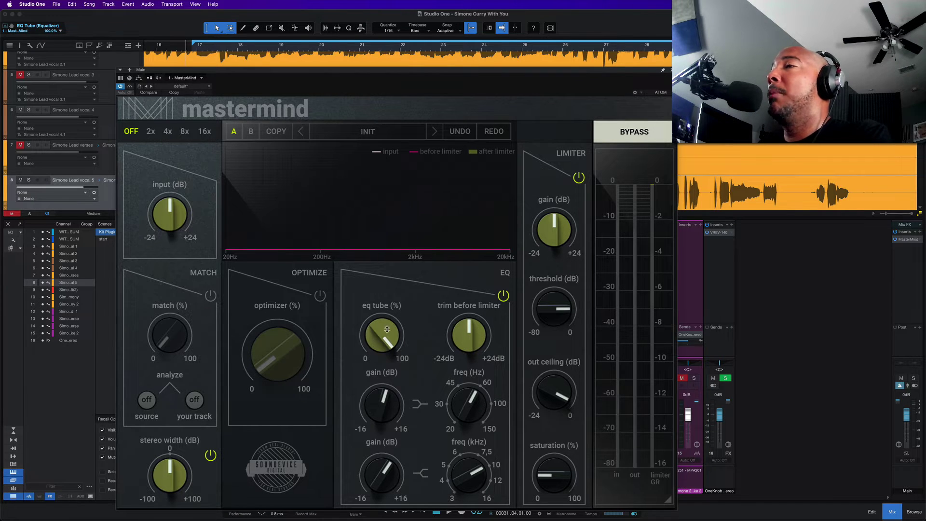
pyautogui.moveTo(385, 330); pyautogui.dragTo(385, 357)
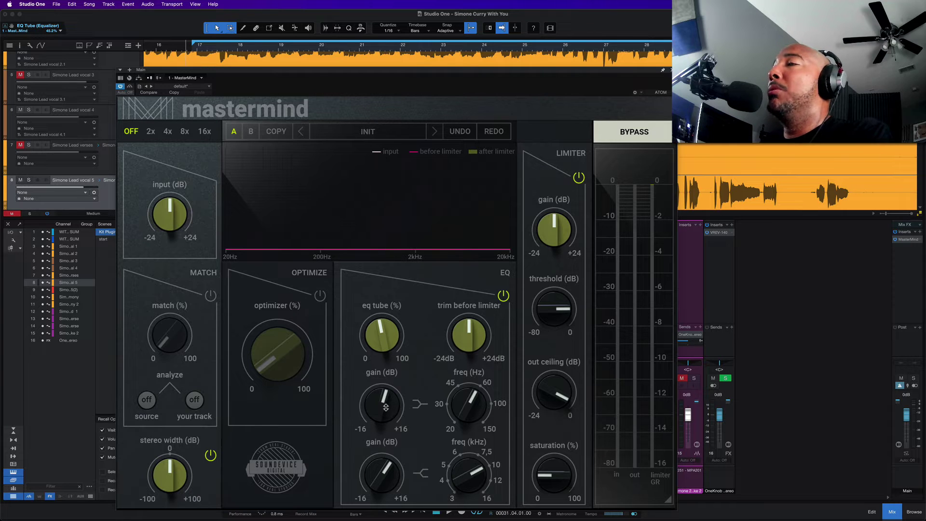
# Set the EQ's low shelf to 0 dB gain at 100 Hz and the high shelf frequency to 6 kHz
pyautogui.moveTo(381, 403)
pyautogui.mouseDown()
pyautogui.moveTo(381, 443)
pyautogui.moveTo(380, 412)
pyautogui.mouseUp()
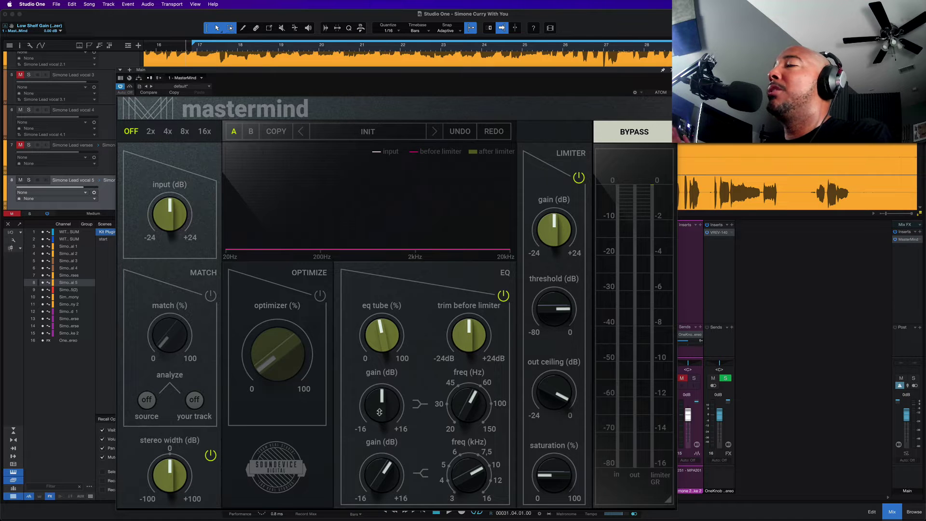
pyautogui.moveTo(465, 406); pyautogui.dragTo(465, 427)
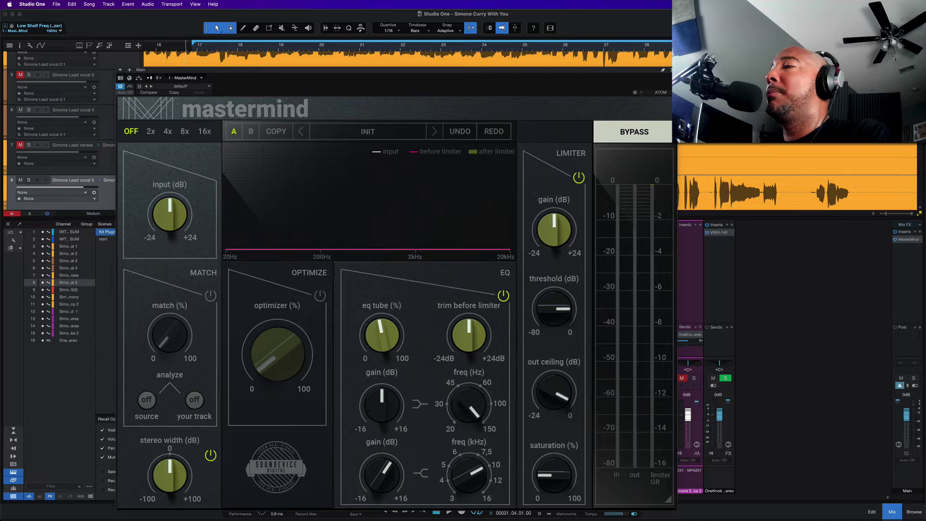
pyautogui.moveTo(466, 404); pyautogui.dragTo(467, 384)
pyautogui.moveTo(467, 473)
pyautogui.mouseDown()
pyautogui.moveTo(467, 494)
pyautogui.moveTo(468, 485)
pyautogui.mouseUp()
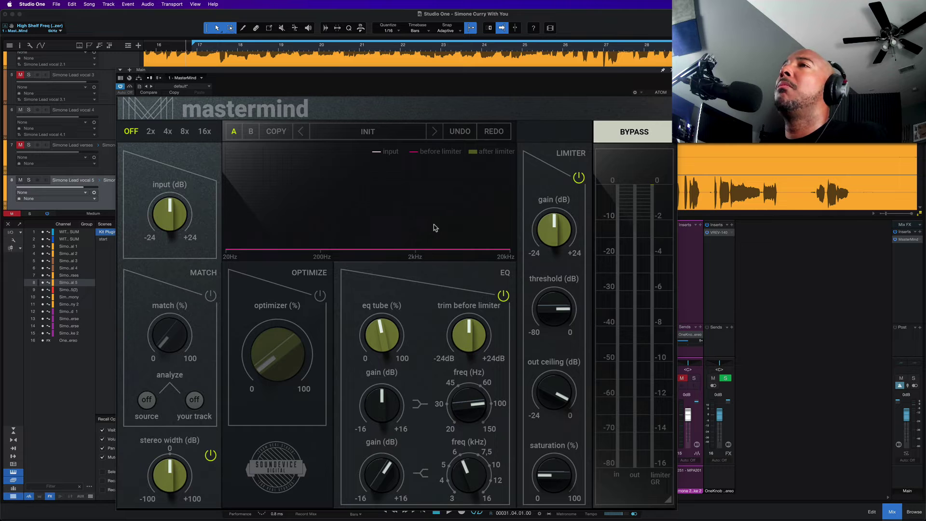
# Play the mix with the EQ and limiter sections switched off and the Optimize section switched on
pyautogui.press('space')
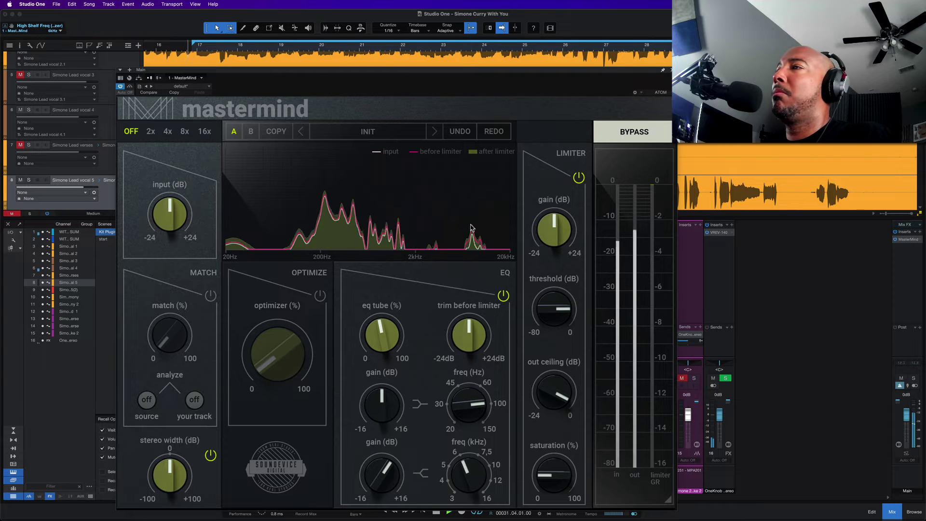
pyautogui.click(502, 296)
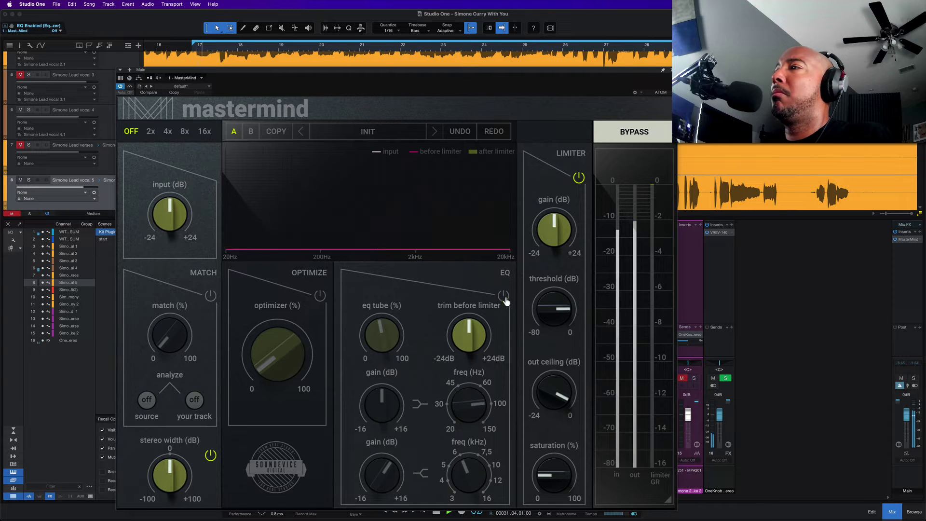
pyautogui.click(578, 178)
pyautogui.click(320, 296)
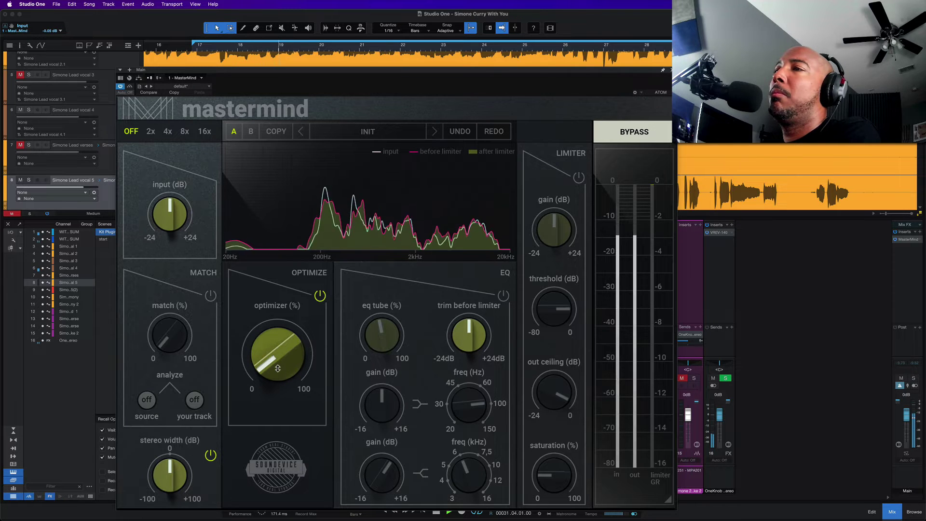
# Audition the optimizer during playback, try it at 100% with playback stopped, and settle it at about 50%
pyautogui.moveTo(287, 379); pyautogui.dragTo(286, 345)
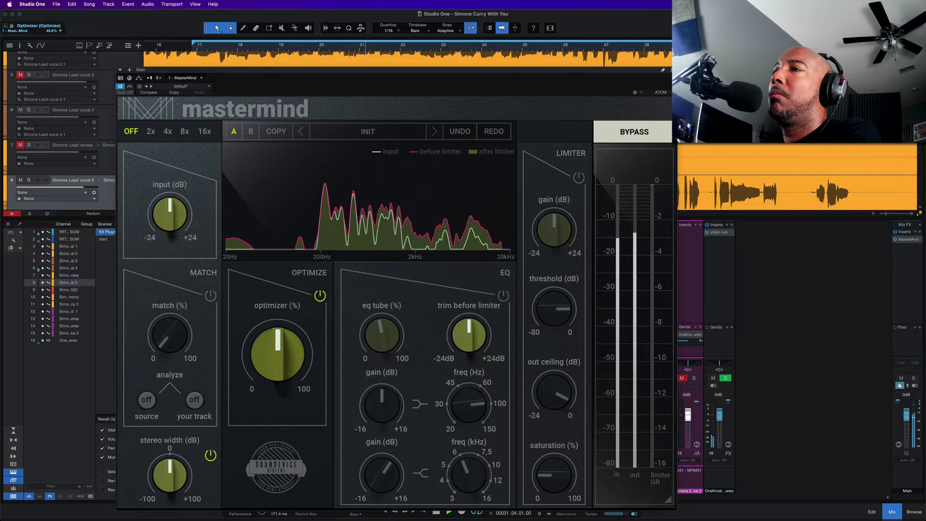
pyautogui.moveTo(280, 373)
pyautogui.mouseDown()
pyautogui.moveTo(279, 357)
pyautogui.moveTo(280, 390)
pyautogui.moveTo(280, 373)
pyautogui.mouseUp()
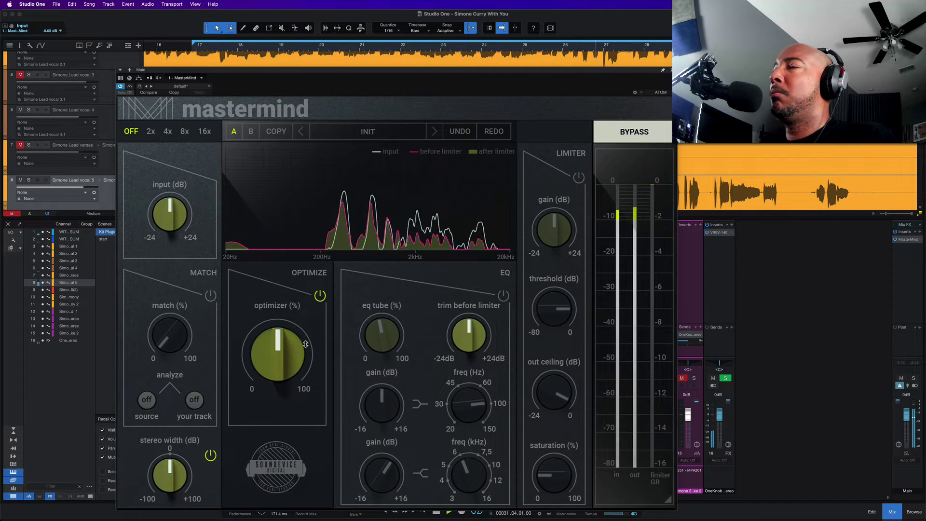
pyautogui.moveTo(280, 348)
pyautogui.mouseDown()
pyautogui.moveTo(270, 423)
pyautogui.moveTo(271, 348)
pyautogui.mouseUp()
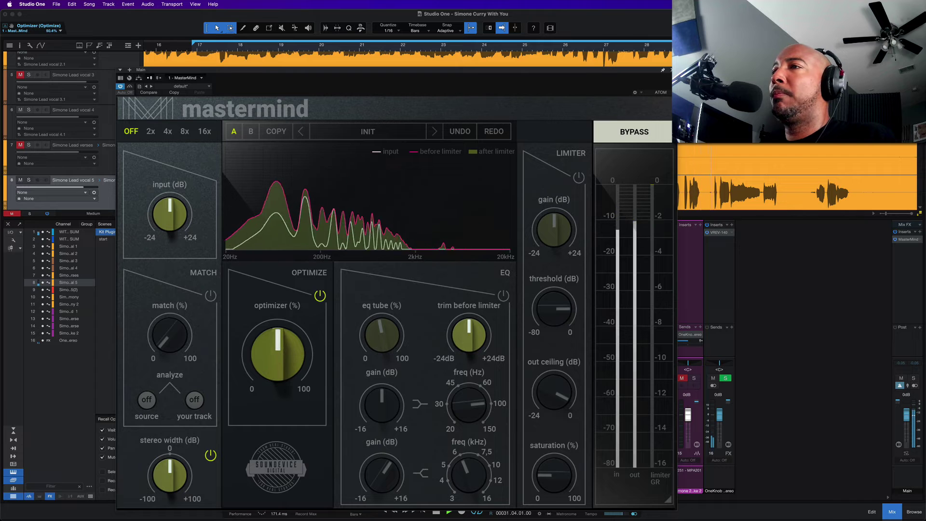
pyautogui.press('space')
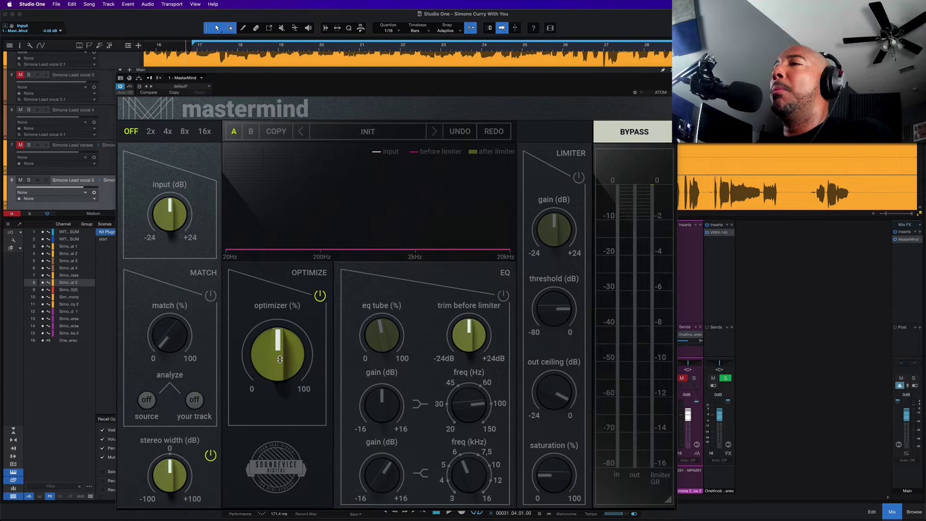
pyautogui.moveTo(280, 360); pyautogui.dragTo(275, 307)
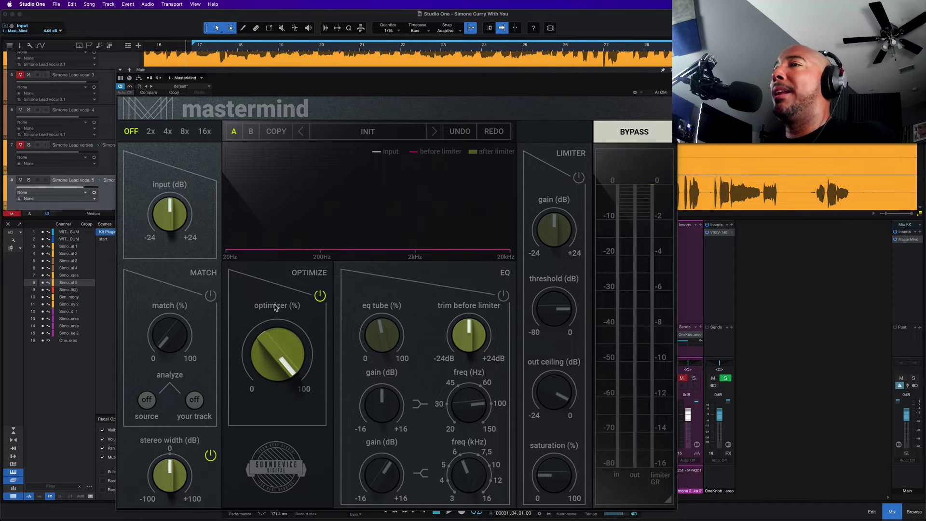
pyautogui.moveTo(275, 308); pyautogui.dragTo(276, 381)
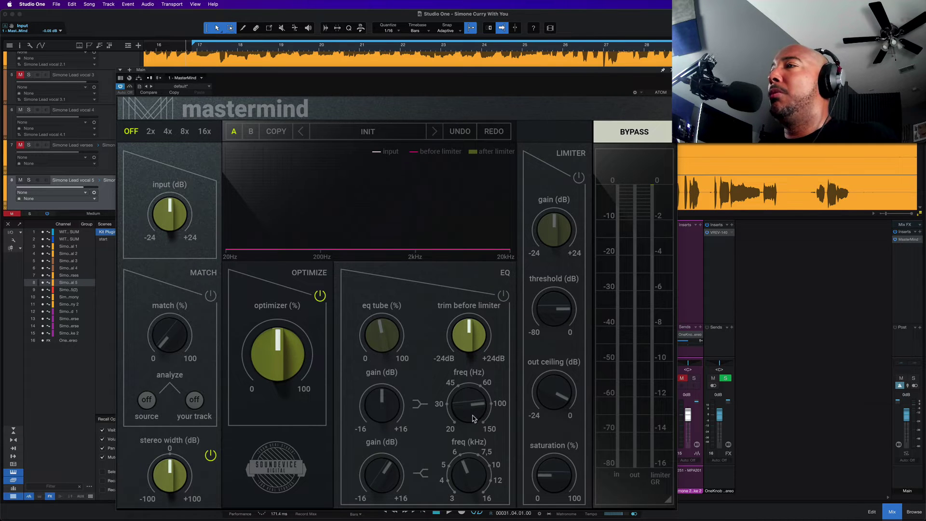
# Switch on the EQ, set both shelf gains to +2 dB, and set the high shelf frequency to 10 kHz
pyautogui.click(503, 295)
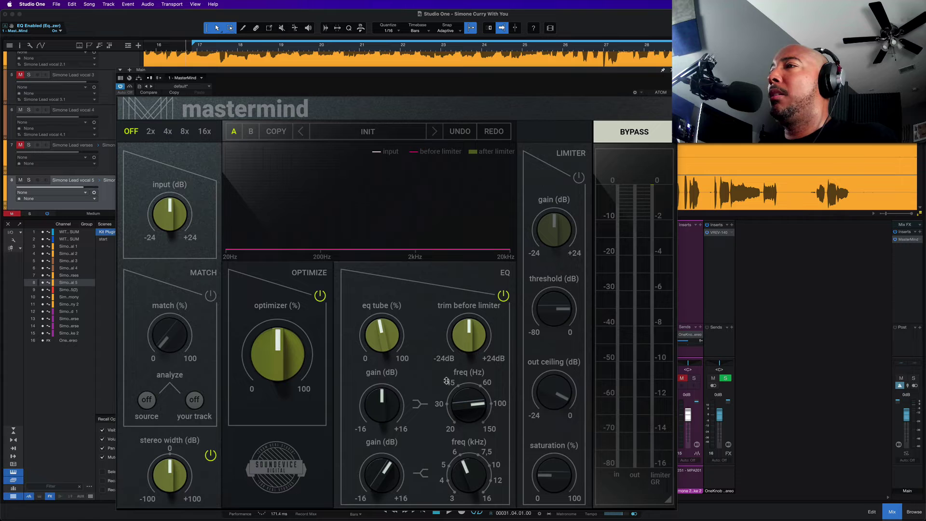
pyautogui.moveTo(384, 404); pyautogui.dragTo(384, 397)
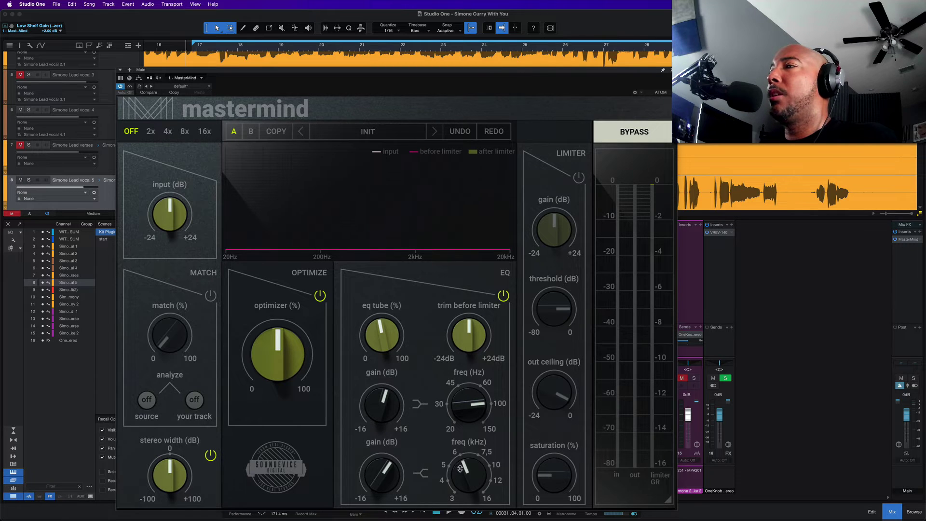
pyautogui.moveTo(467, 475); pyautogui.dragTo(468, 461)
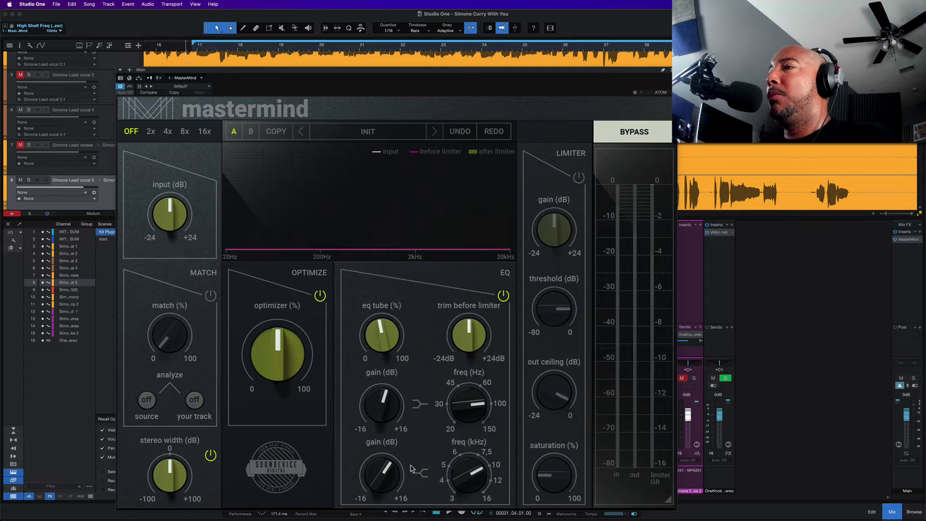
pyautogui.moveTo(382, 475); pyautogui.dragTo(381, 467)
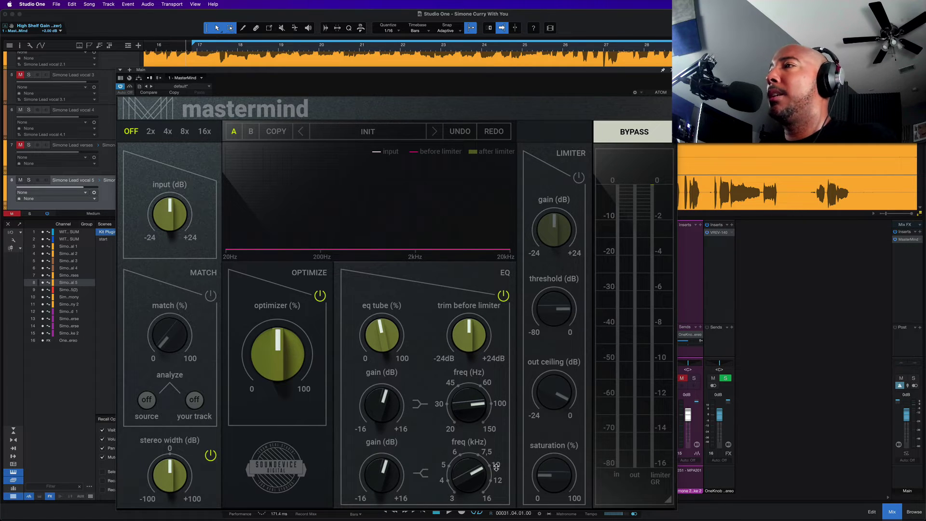
# Set the EQ tube to about 50% and compare the mix with the EQ off and on during playback
pyautogui.moveTo(381, 338); pyautogui.dragTo(382, 334)
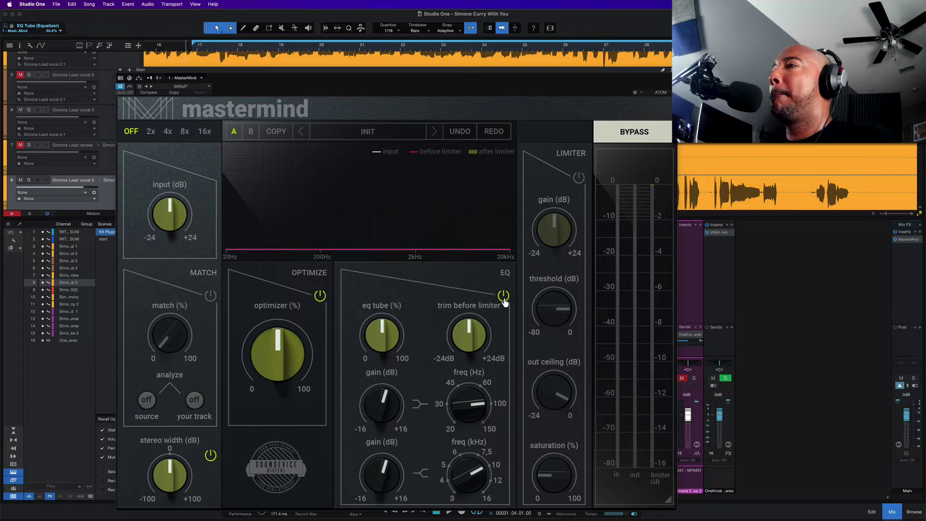
pyautogui.press('space')
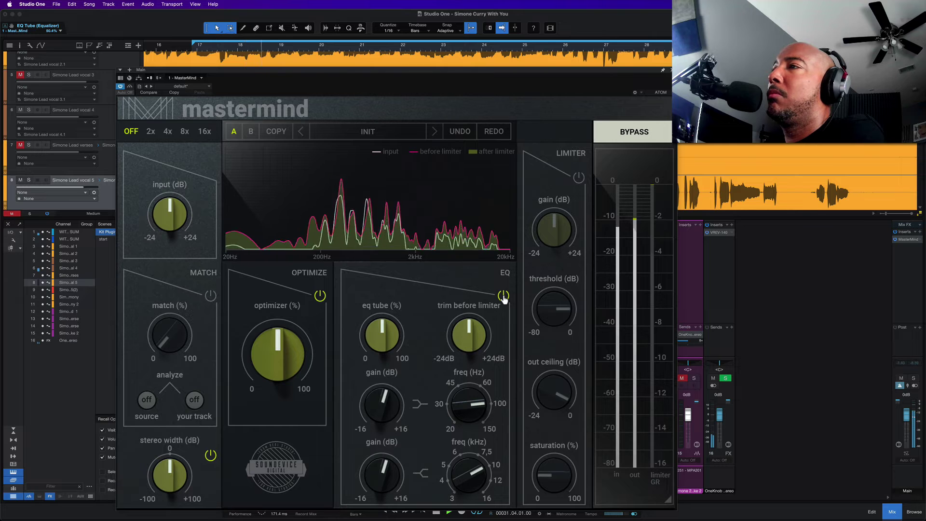
pyautogui.click(503, 297)
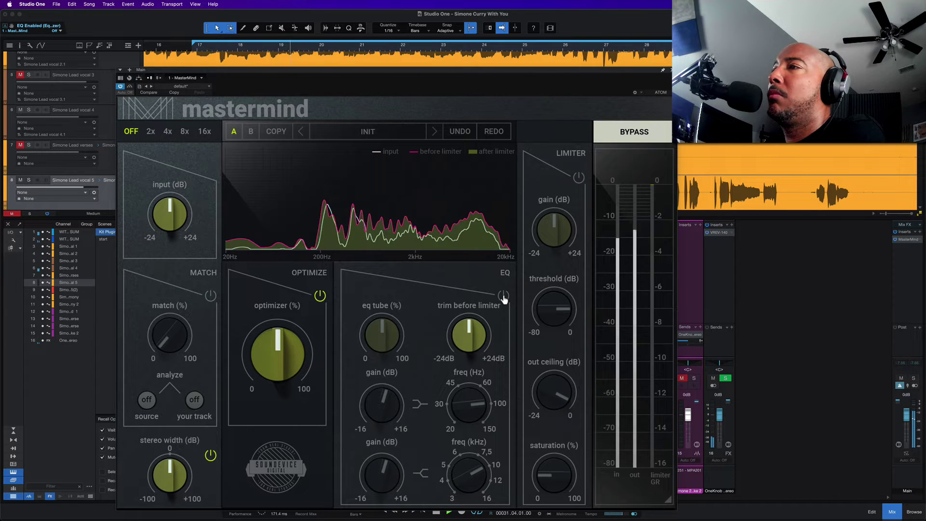
pyautogui.click(503, 296)
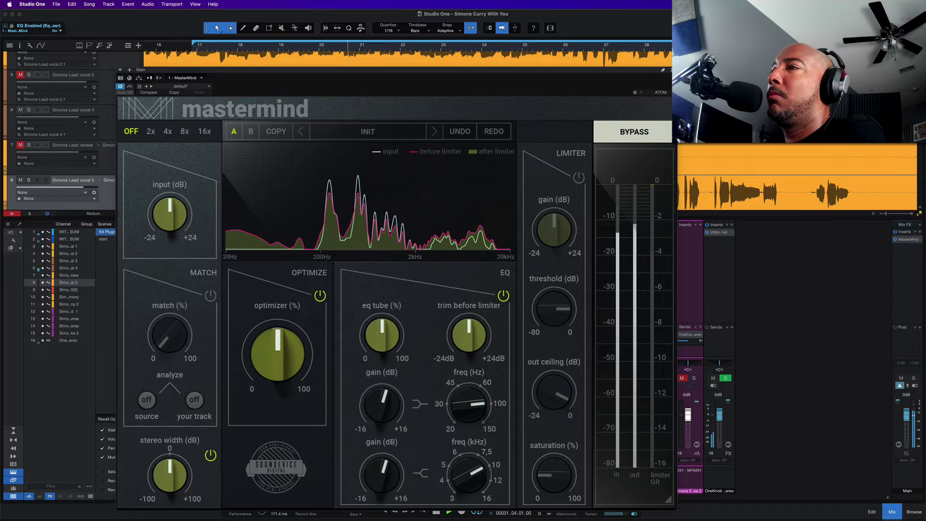
# Audition the EQ tube at about 83% and at 100%, comparing EQ off and on each time, and return it to about 50%
pyautogui.moveTo(382, 337); pyautogui.dragTo(382, 314)
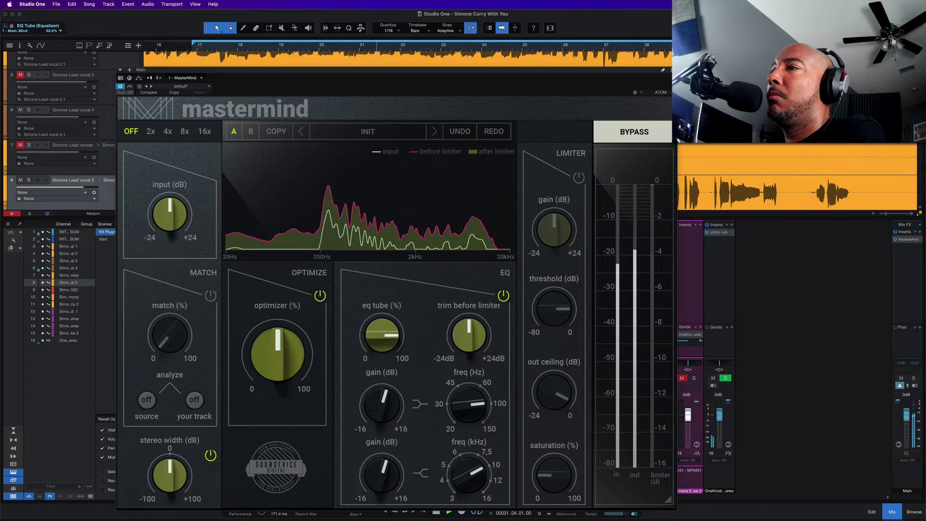
pyautogui.click(503, 296)
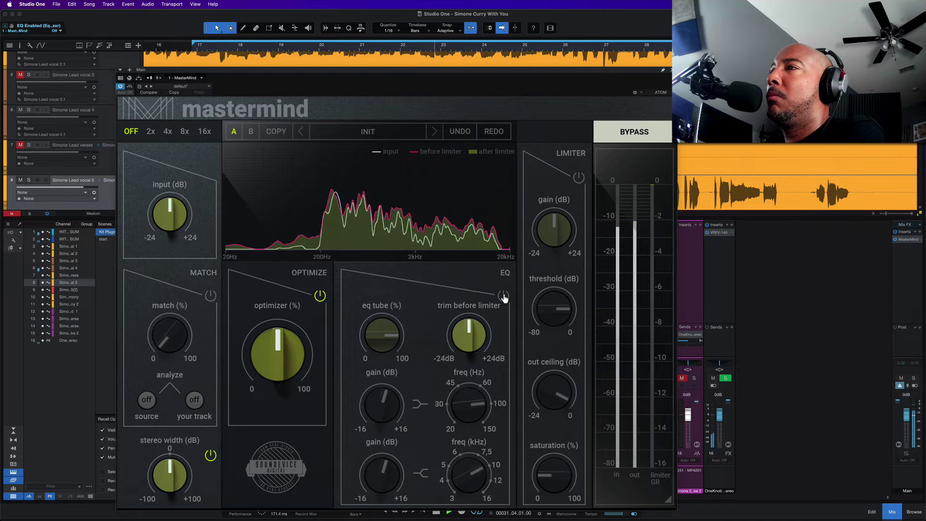
pyautogui.click(503, 295)
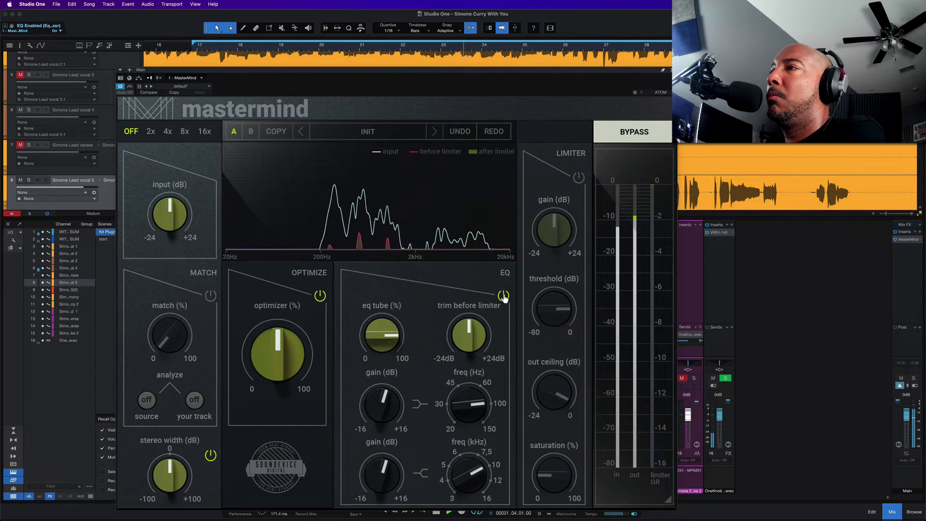
pyautogui.moveTo(382, 335); pyautogui.dragTo(379, 315)
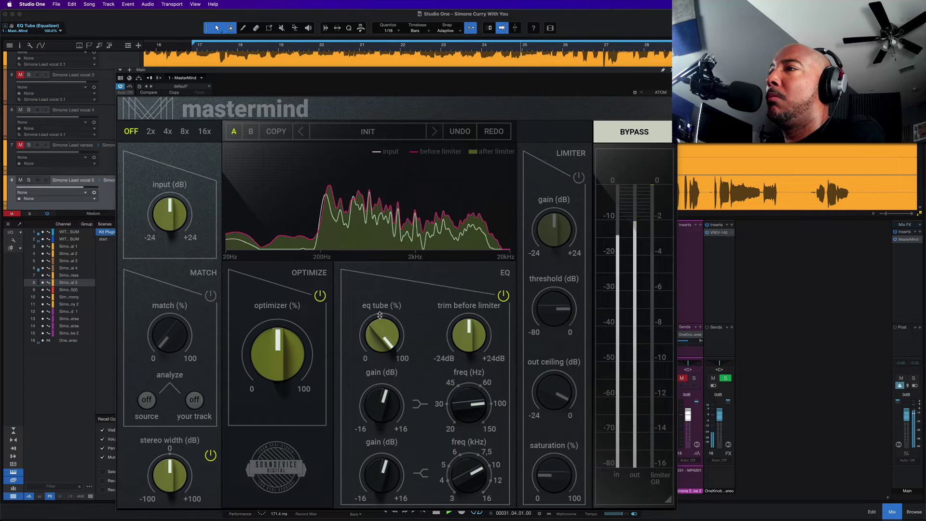
pyautogui.click(503, 296)
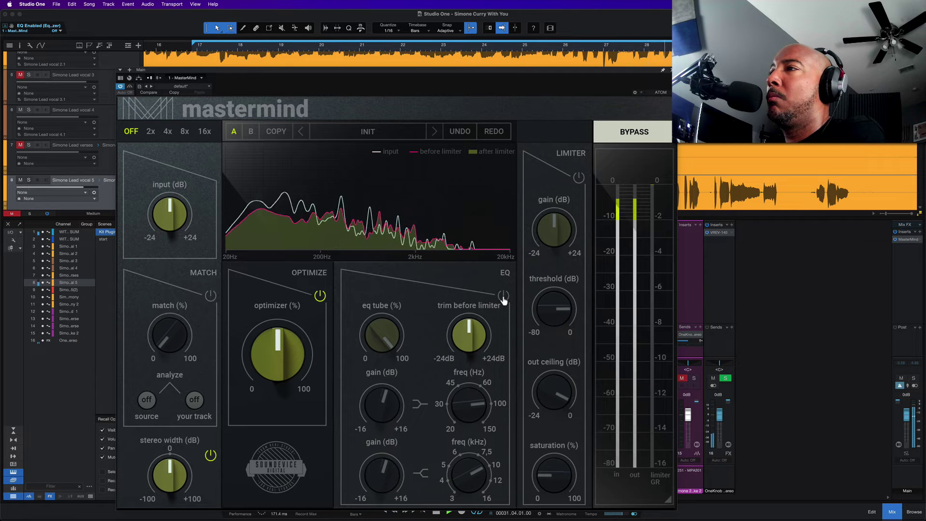
pyautogui.click(503, 296)
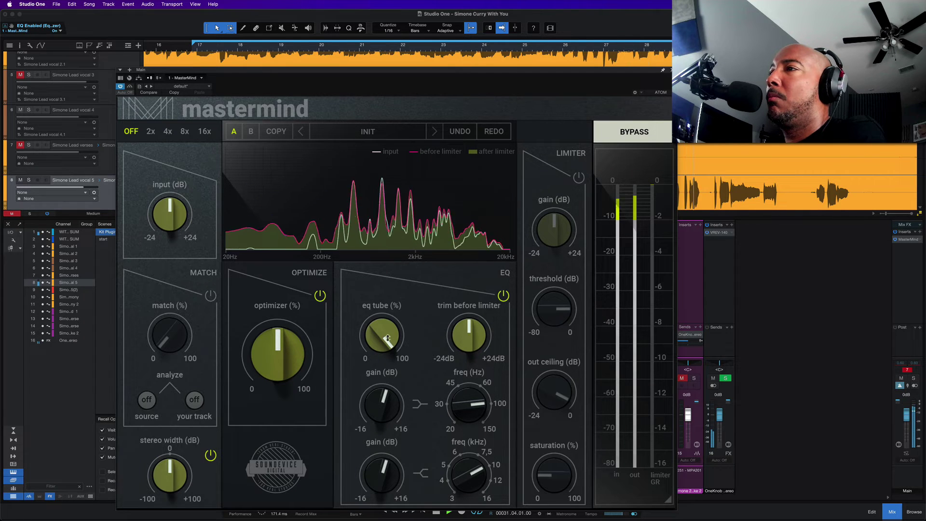
pyautogui.moveTo(381, 336); pyautogui.dragTo(381, 359)
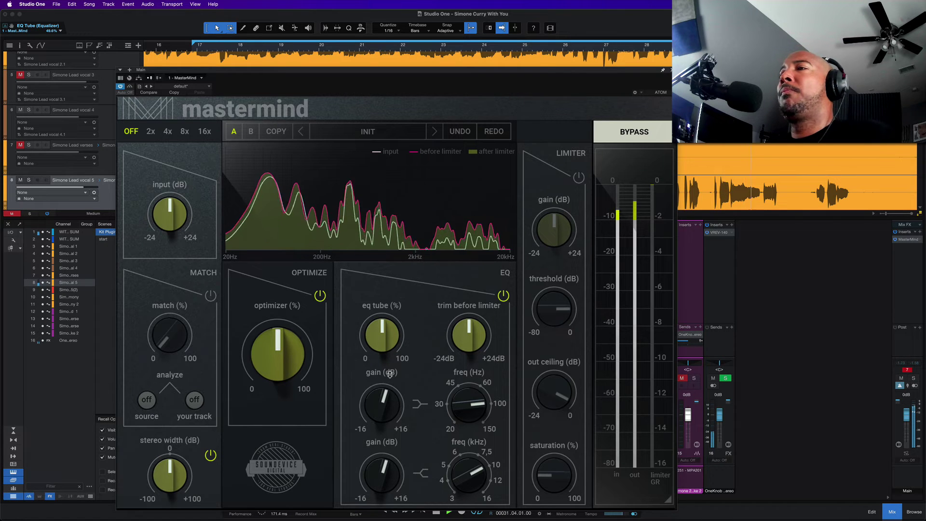
# Audition the stereo width at -100% and about +66% during playback, return it to 0%, and stop playback
pyautogui.press('space')
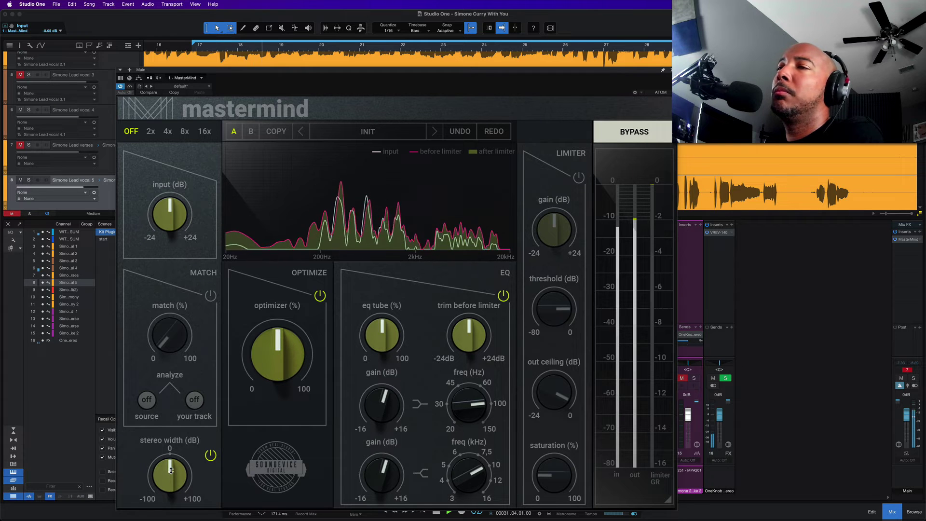
pyautogui.moveTo(170, 472); pyautogui.dragTo(168, 520)
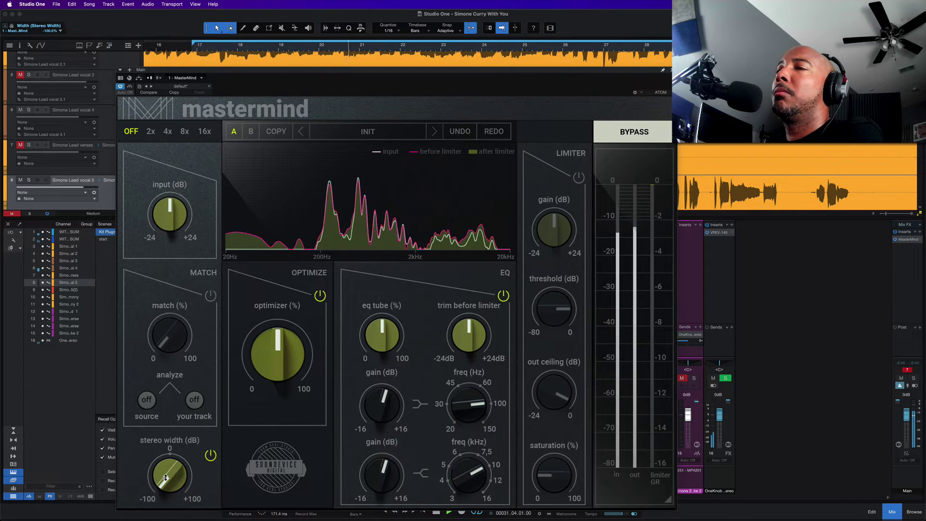
pyautogui.moveTo(168, 476); pyautogui.dragTo(161, 410)
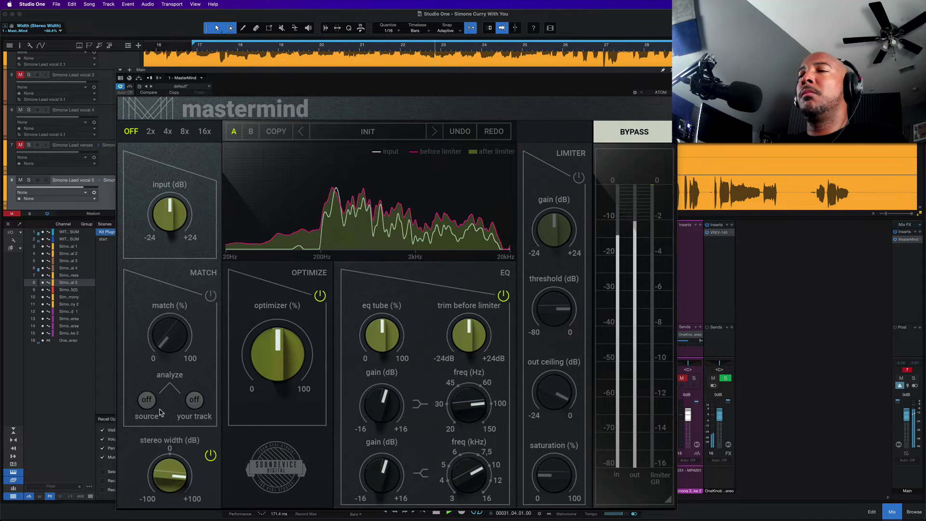
pyautogui.moveTo(163, 472); pyautogui.dragTo(163, 515)
pyautogui.doubleClick(182, 465)
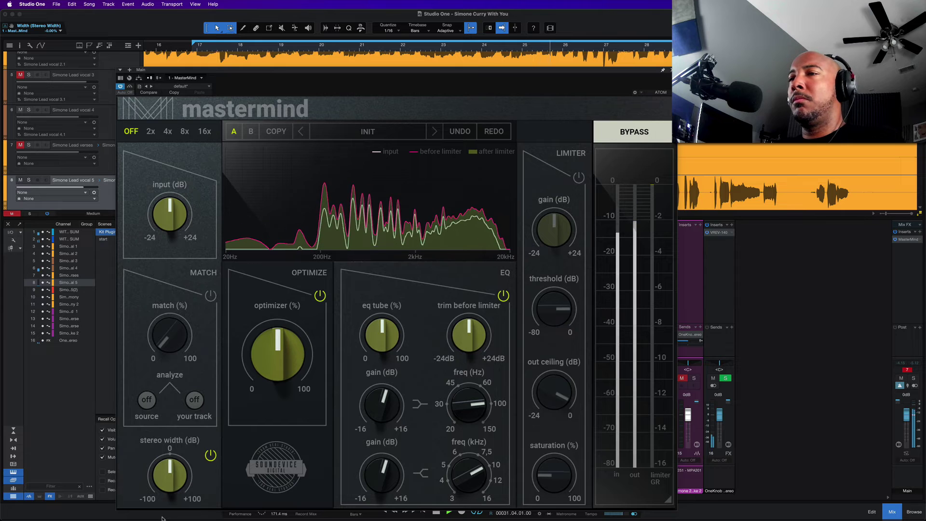
pyautogui.press('space')
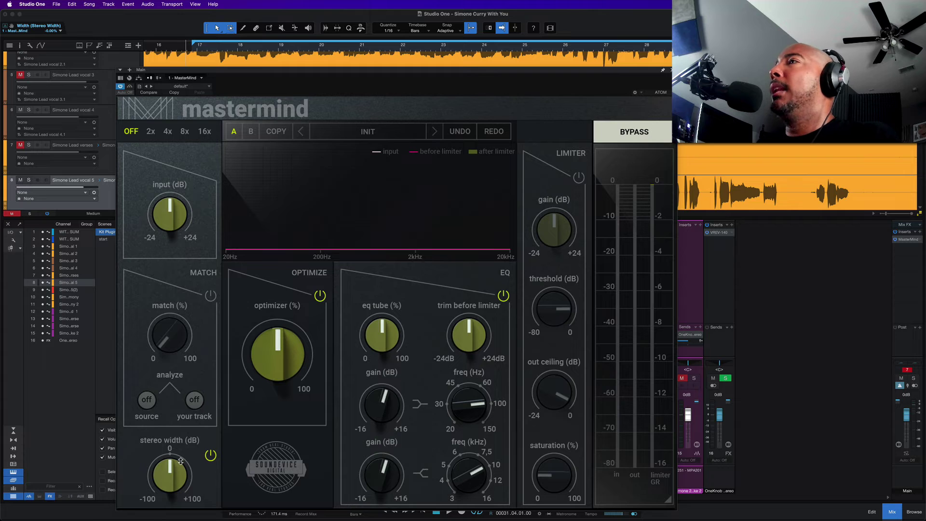
# Switch on the limiter and set its saturation to 0% and its threshold to 0 dB
pyautogui.click(579, 178)
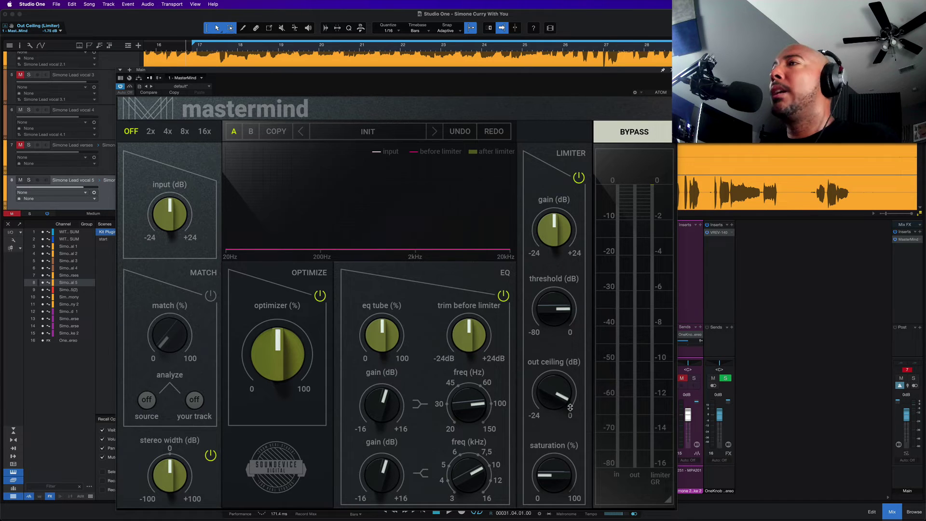
pyautogui.moveTo(561, 479); pyautogui.dragTo(545, 498)
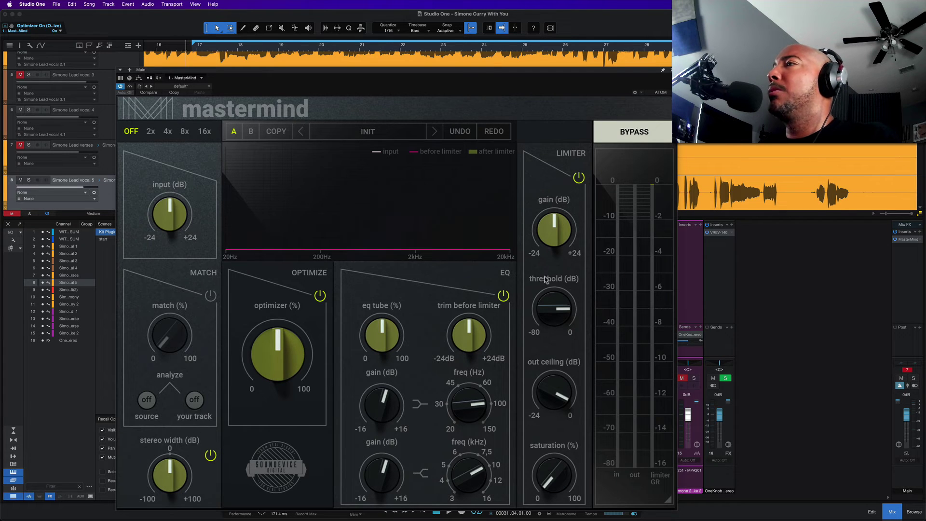
pyautogui.moveTo(548, 308)
pyautogui.mouseDown()
pyautogui.moveTo(549, 297)
pyautogui.moveTo(546, 311)
pyautogui.mouseUp()
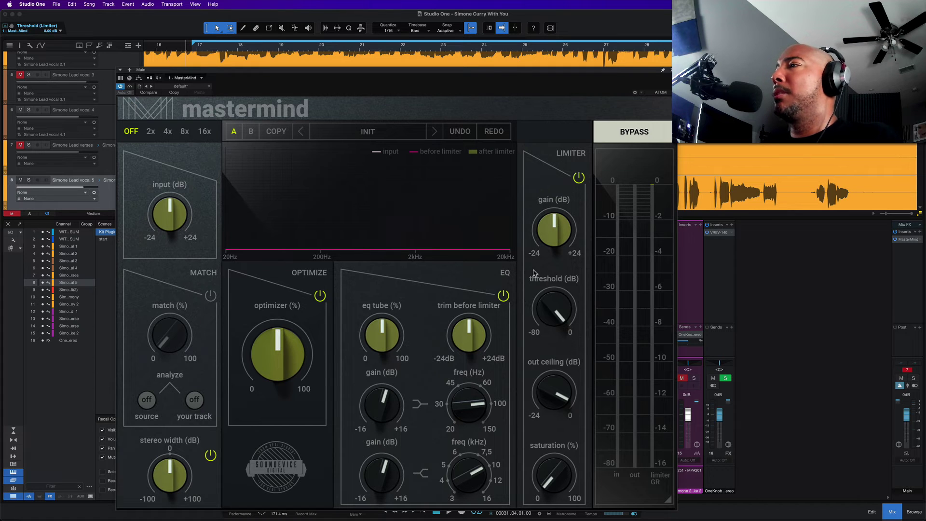
# During playback, lower the limiter threshold to about -3 dB, set the saturation to about 12%, and fine-tune the threshold slightly upward
pyautogui.press('space')
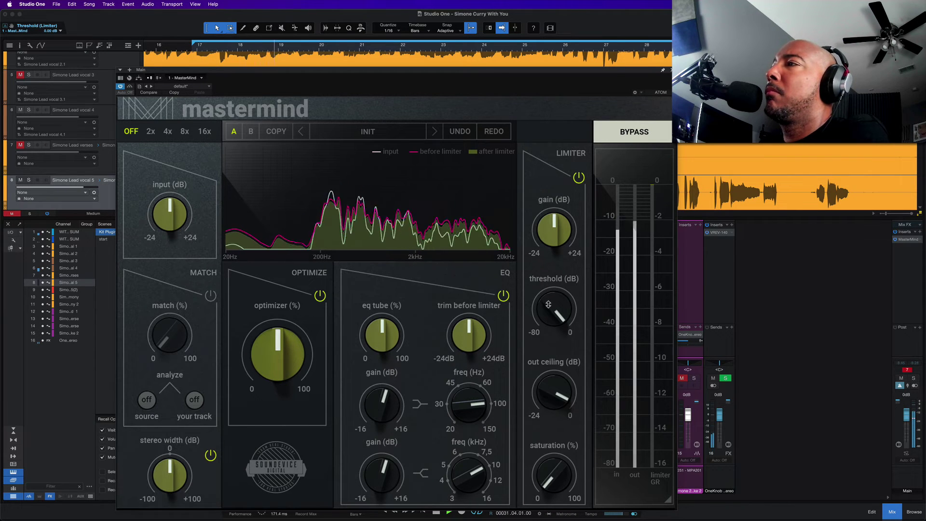
pyautogui.moveTo(549, 302); pyautogui.dragTo(549, 320)
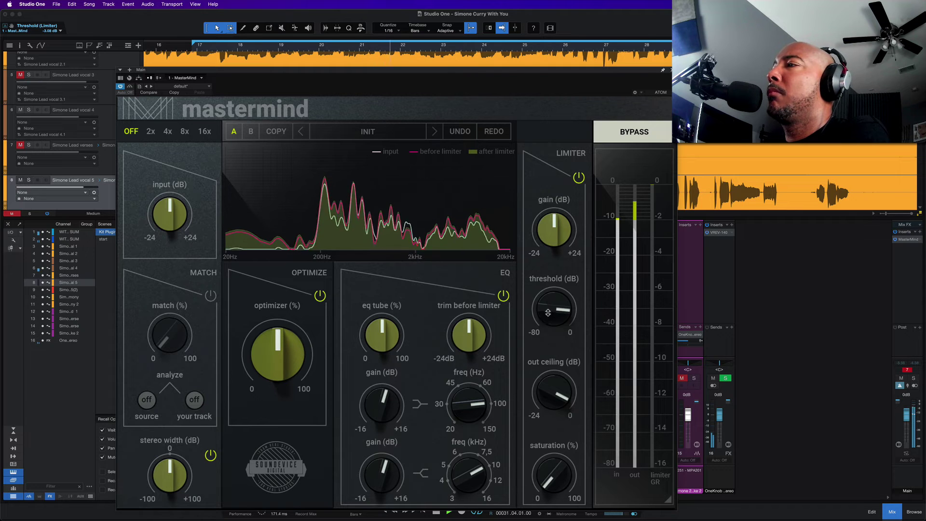
pyautogui.moveTo(554, 475)
pyautogui.mouseDown()
pyautogui.moveTo(555, 446)
pyautogui.moveTo(549, 467)
pyautogui.mouseUp()
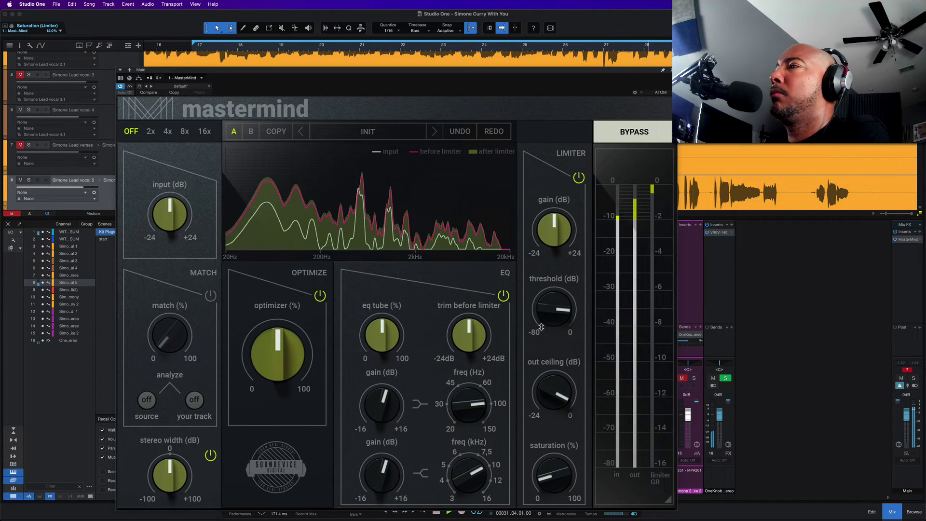
pyautogui.moveTo(541, 327); pyautogui.dragTo(541, 322)
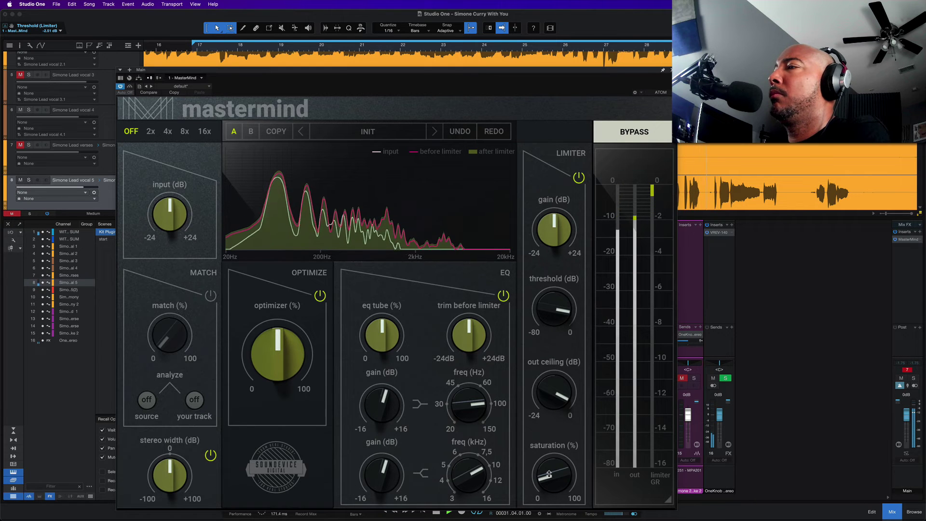
# Audition the limiter saturation at 100%, settle it at about 30%, and stop playback
pyautogui.moveTo(548, 474); pyautogui.dragTo(549, 432)
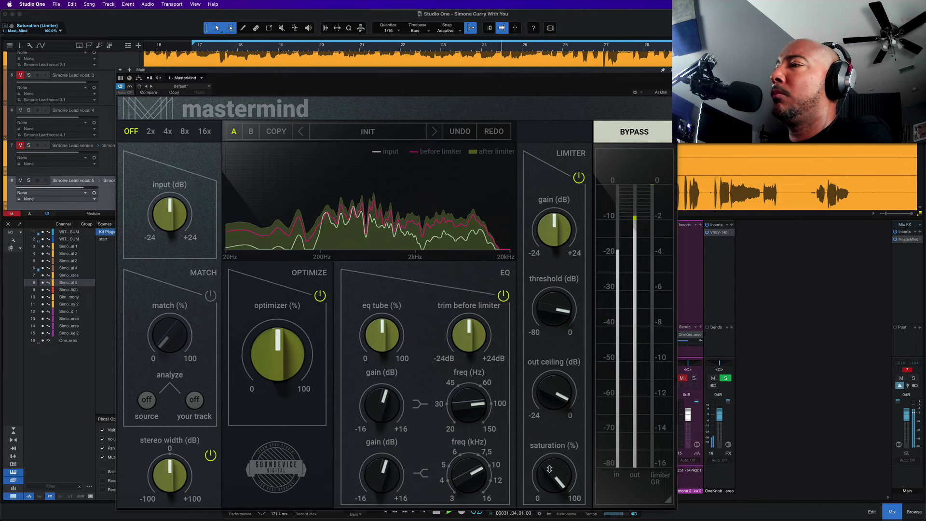
pyautogui.moveTo(549, 468); pyautogui.dragTo(550, 463)
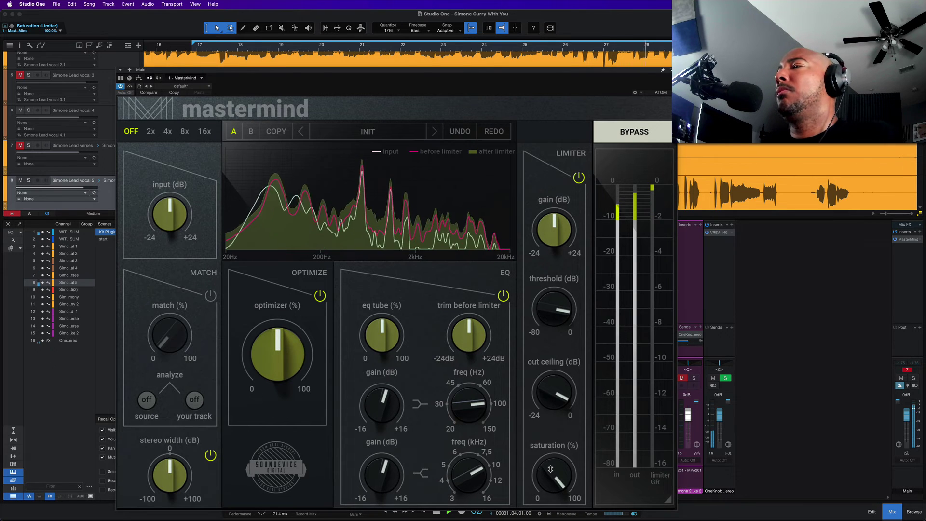
pyautogui.moveTo(551, 469); pyautogui.dragTo(554, 520)
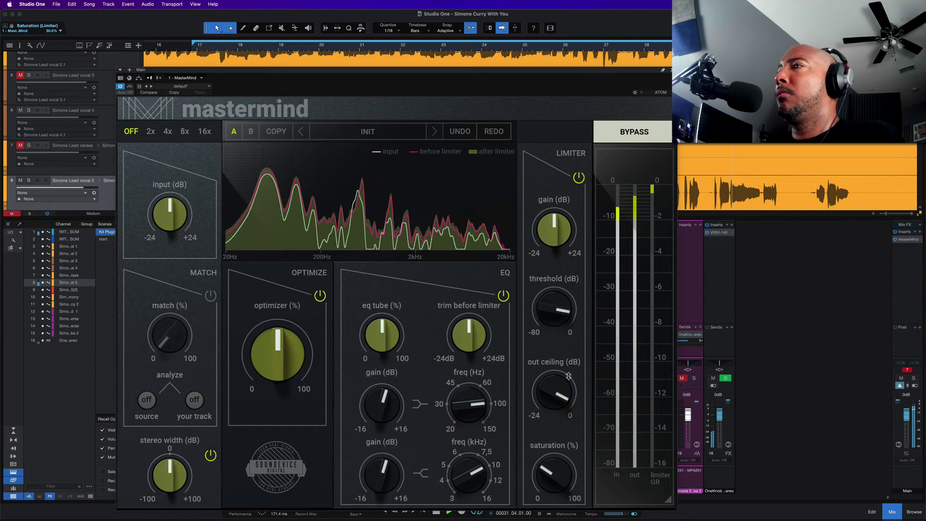
pyautogui.press('space')
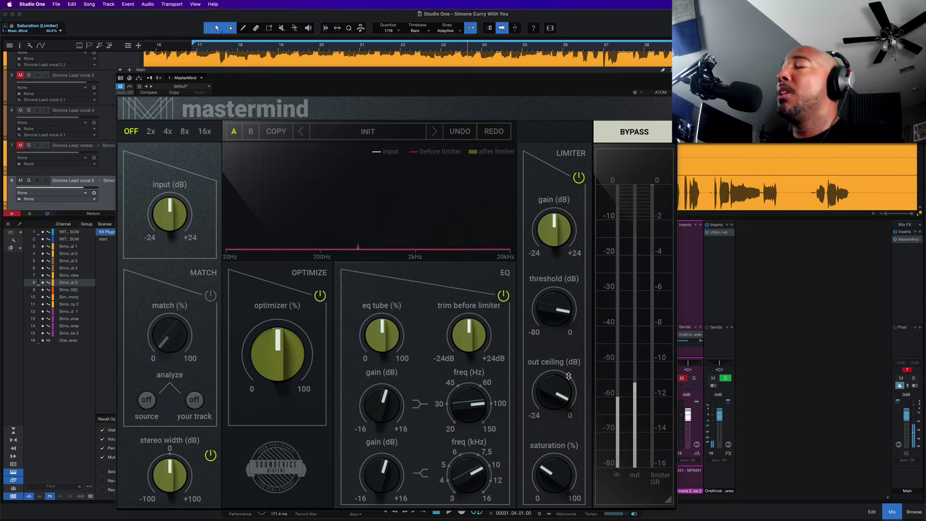